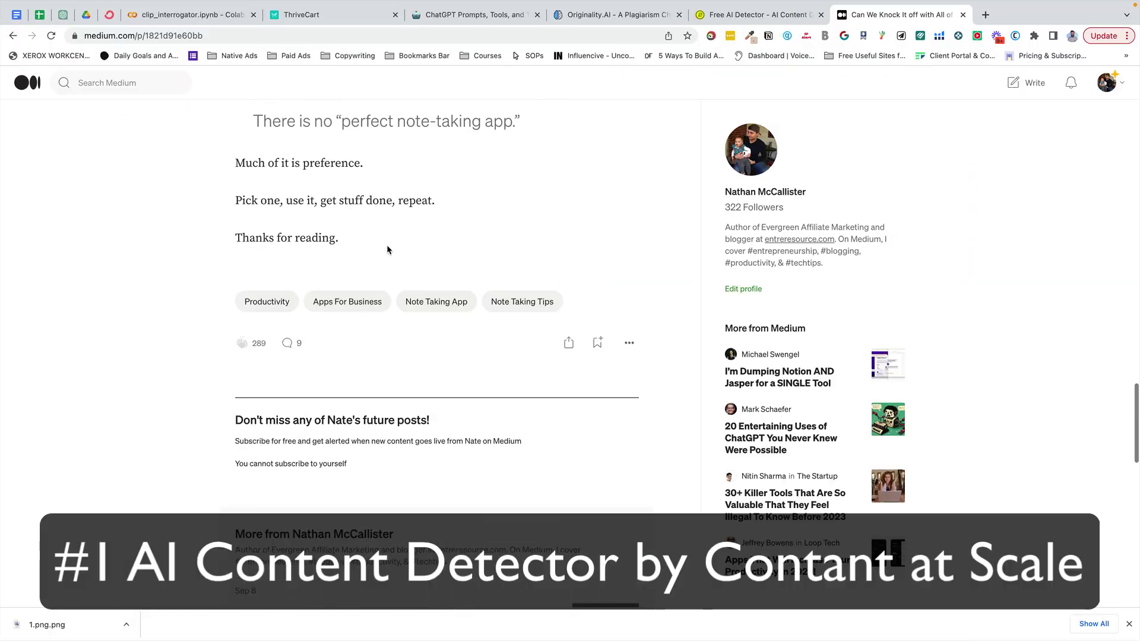
Step: Run the note-taking article through Content at Scale's AI detector, which scores it 100% human
drag(260, 116, 231, 205)
key(ctrl+c)
key(ctrl+shift+Tab)
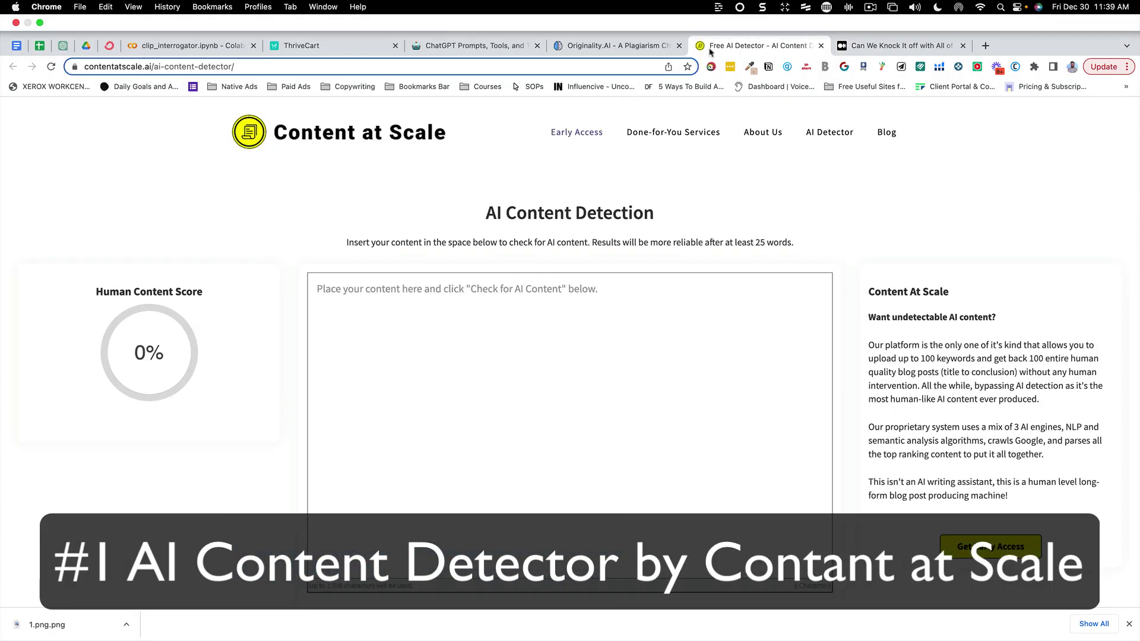
click(469, 378)
key(ctrl+v)
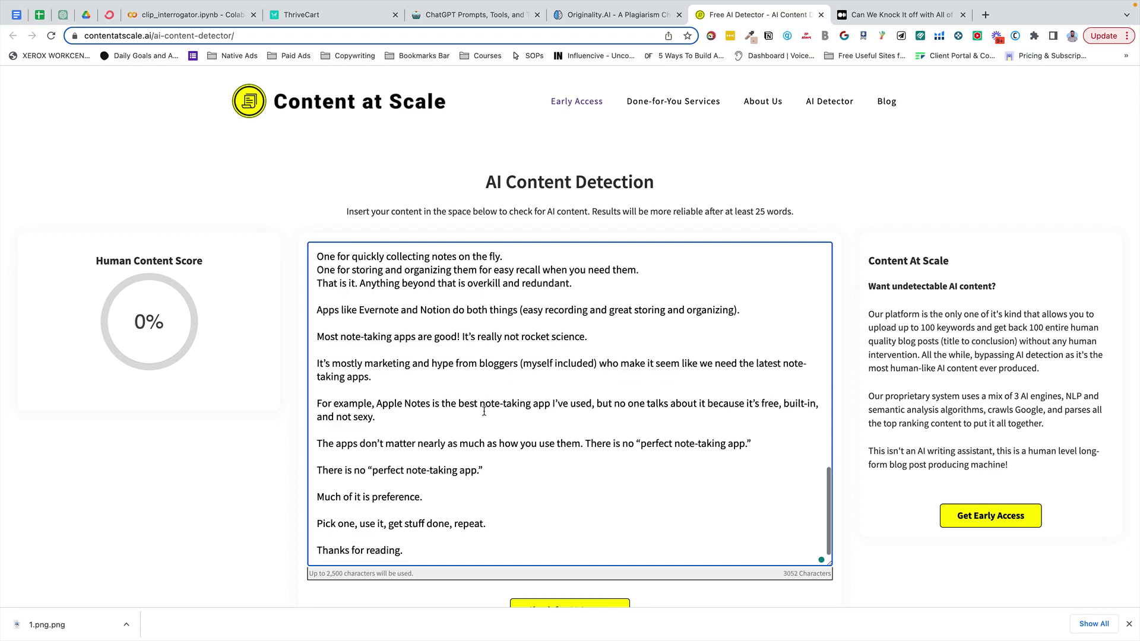
scroll(576, 593, down, 1)
click(577, 577)
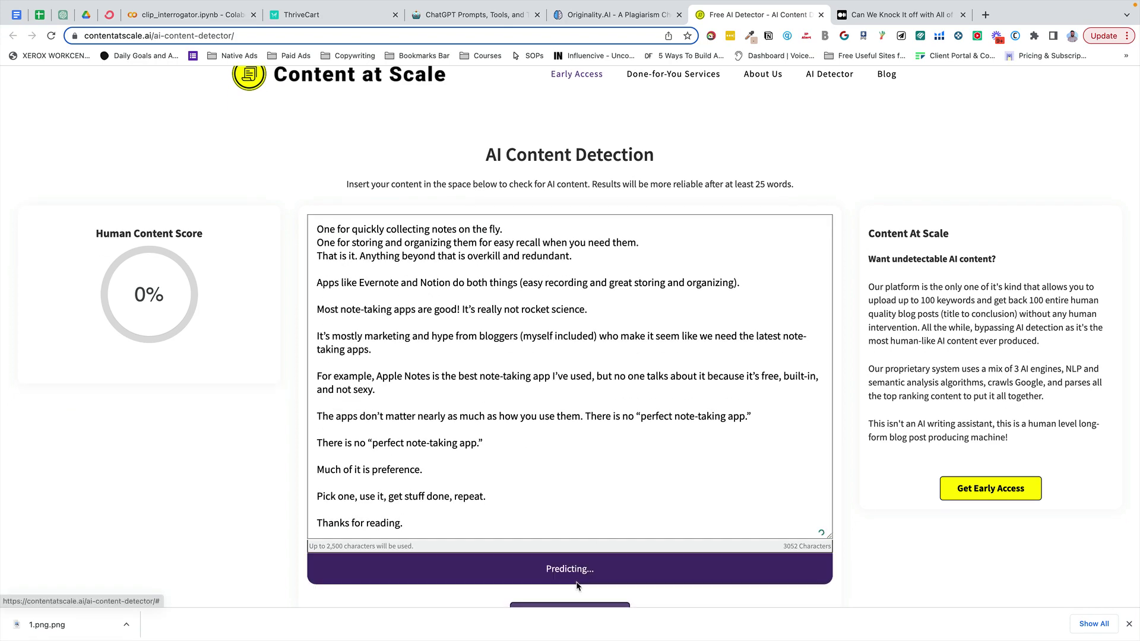
scroll(647, 468, down, 2)
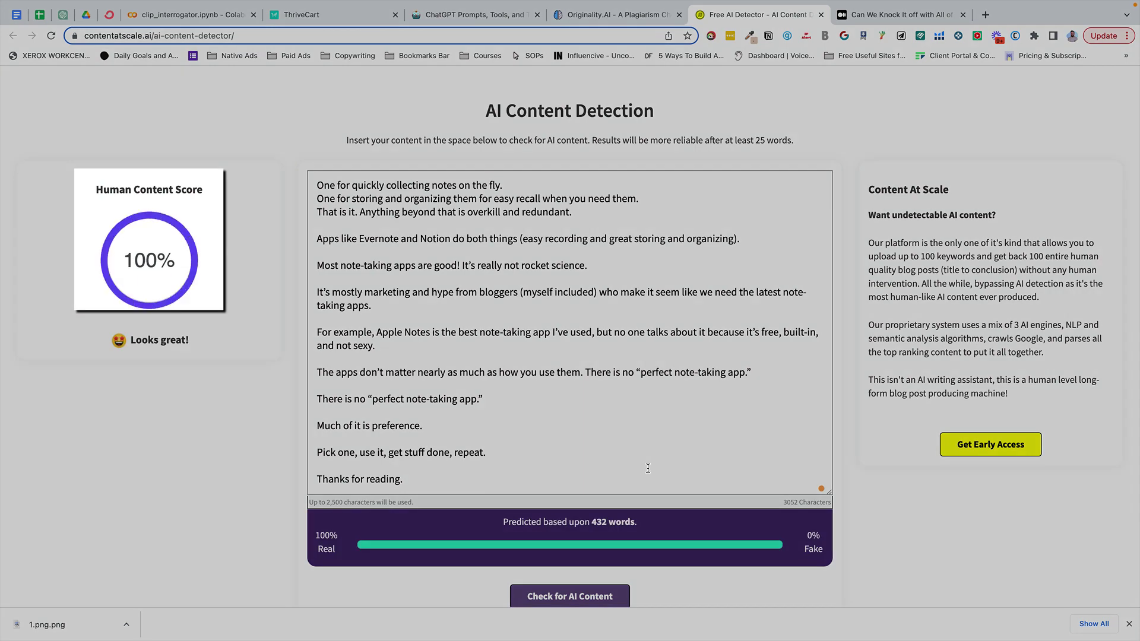
Step: Paste the article into ChatGPT with the prompt 'Rewrite this to sound better. The title is "'
key(super+3)
key(super+v)
text(Rewrite this to sound better. The title is ")
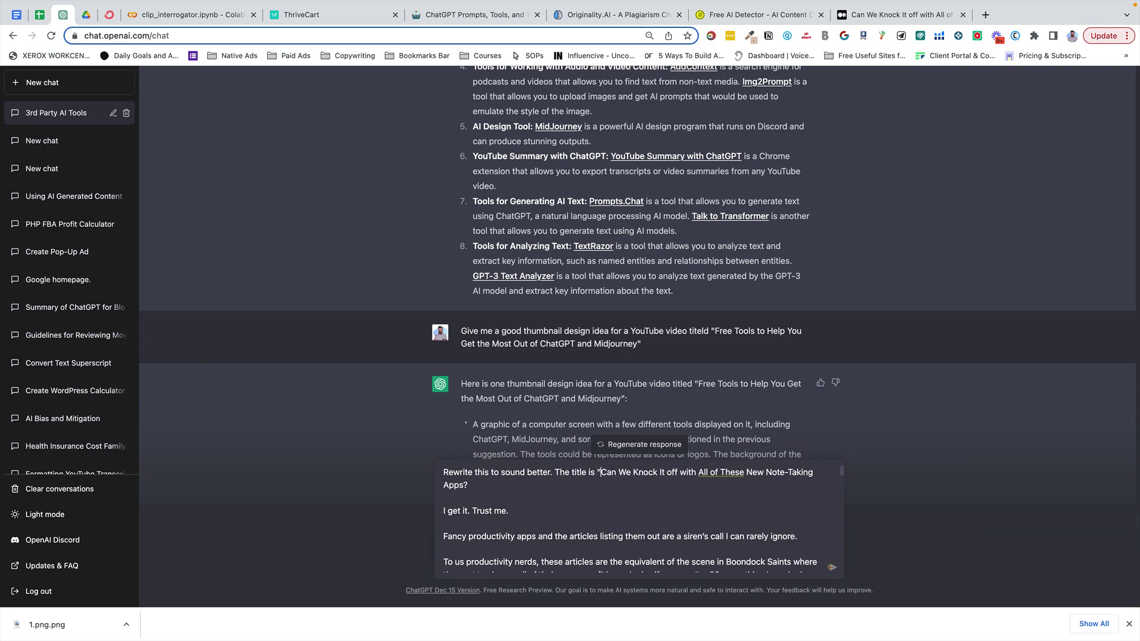
Step: Get ChatGPT's rewrite and check it in Content at Scale, which rates it only 6% human
key(Return)
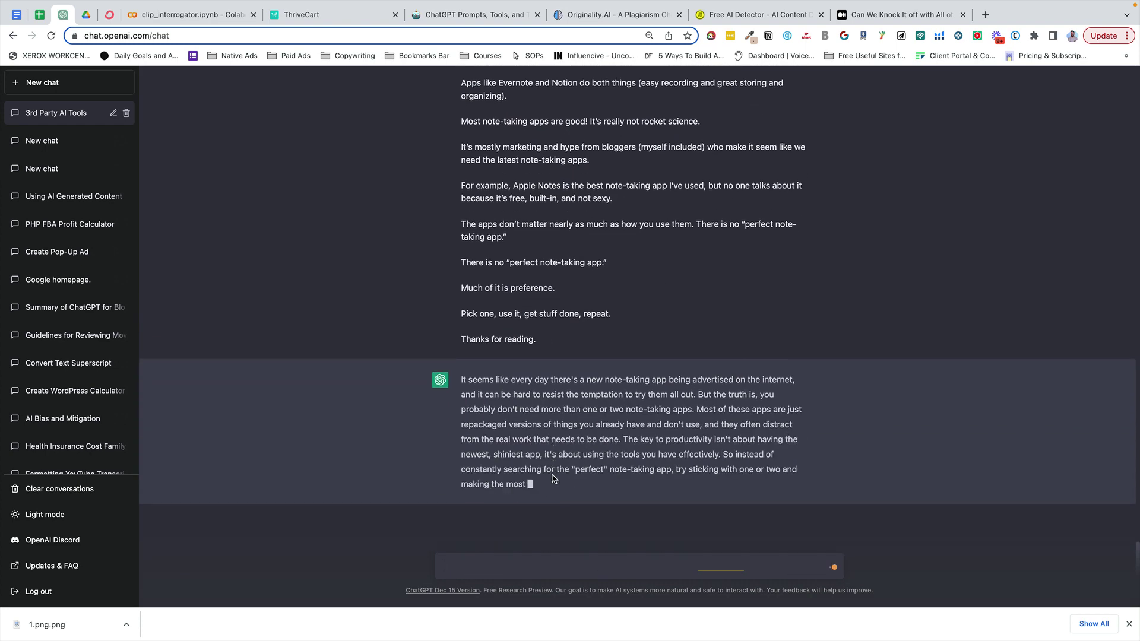
triple_click(564, 468)
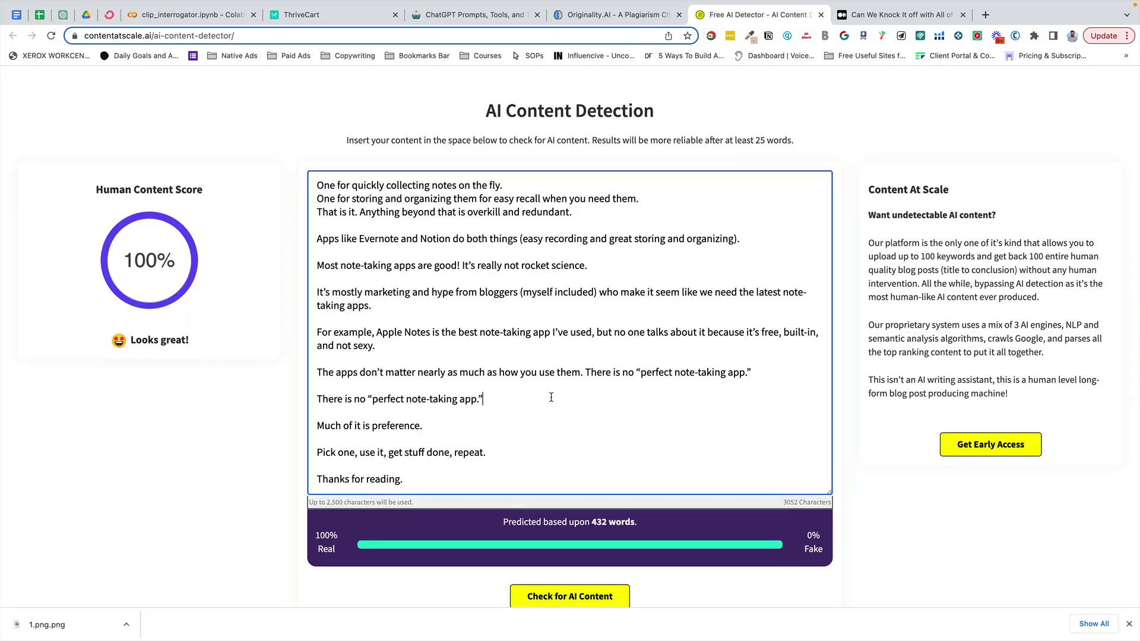
key(ctrl+a)
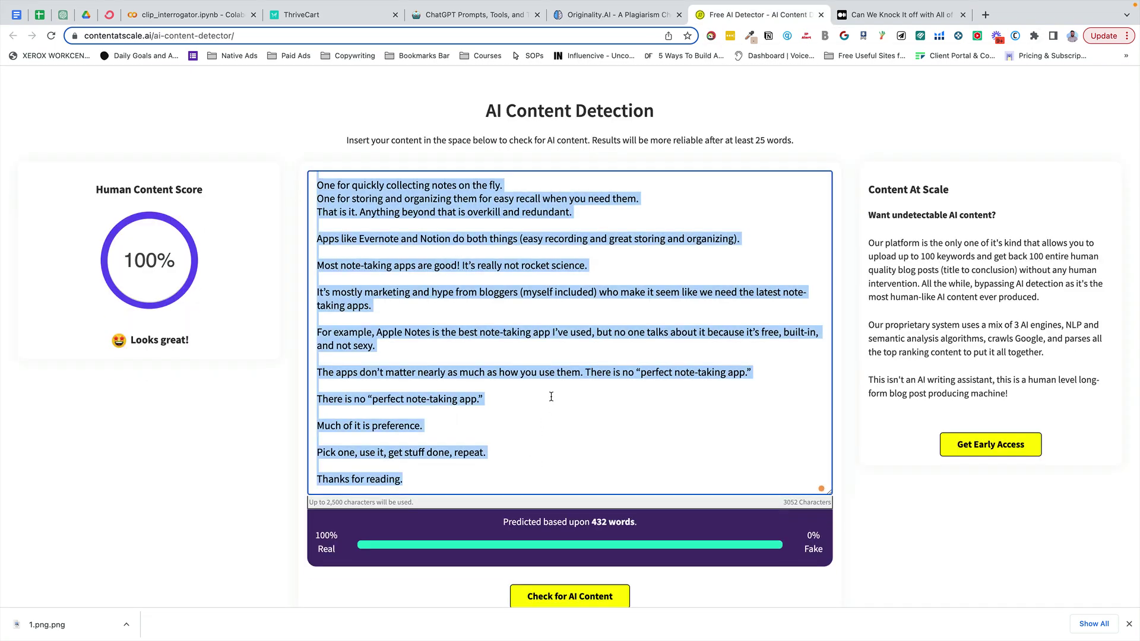
key(ctrl+v)
click(562, 599)
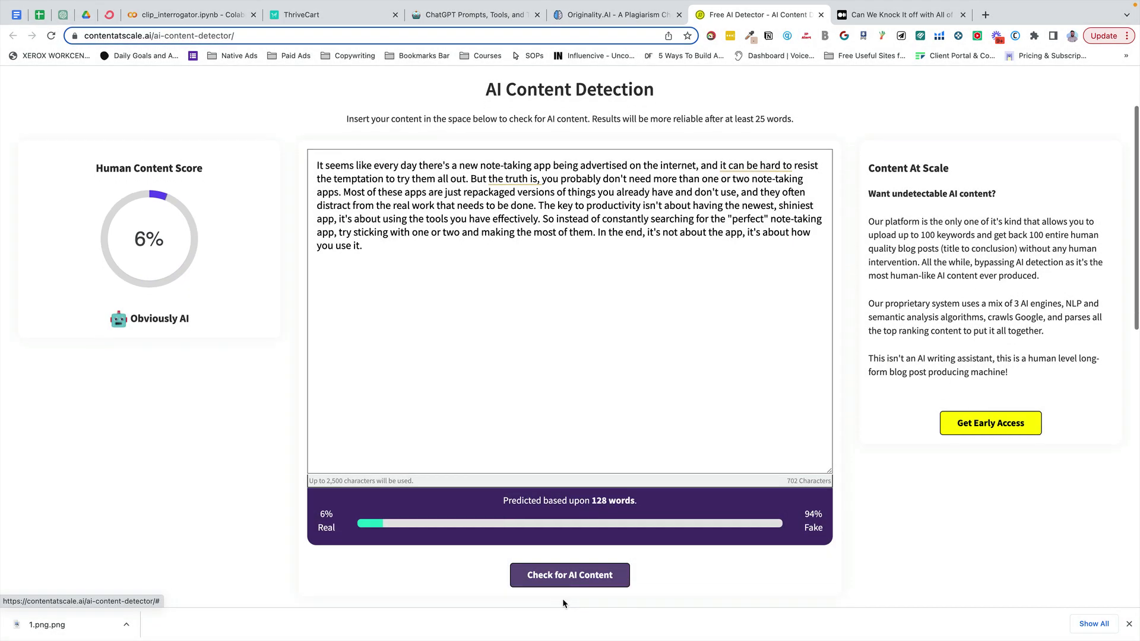
Step: Ask ChatGPT to 'Rewrite that to sound like Dale Carnegie wrote it.' and check that version
text(Rewrite that to soun)
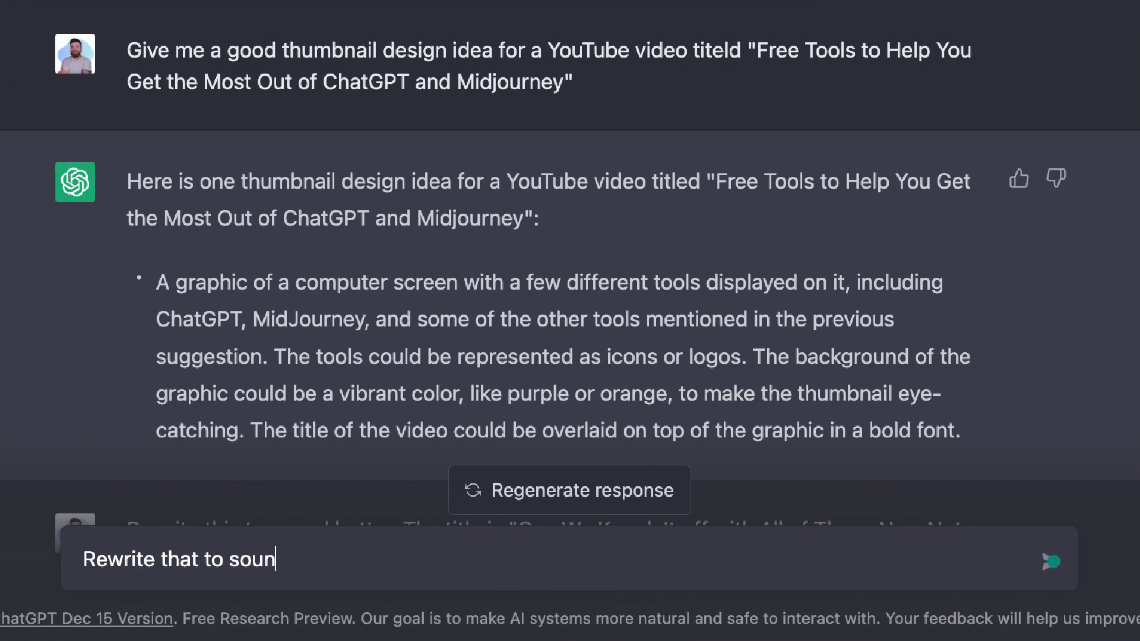
text(d like Dale Carnegie wrote it.)
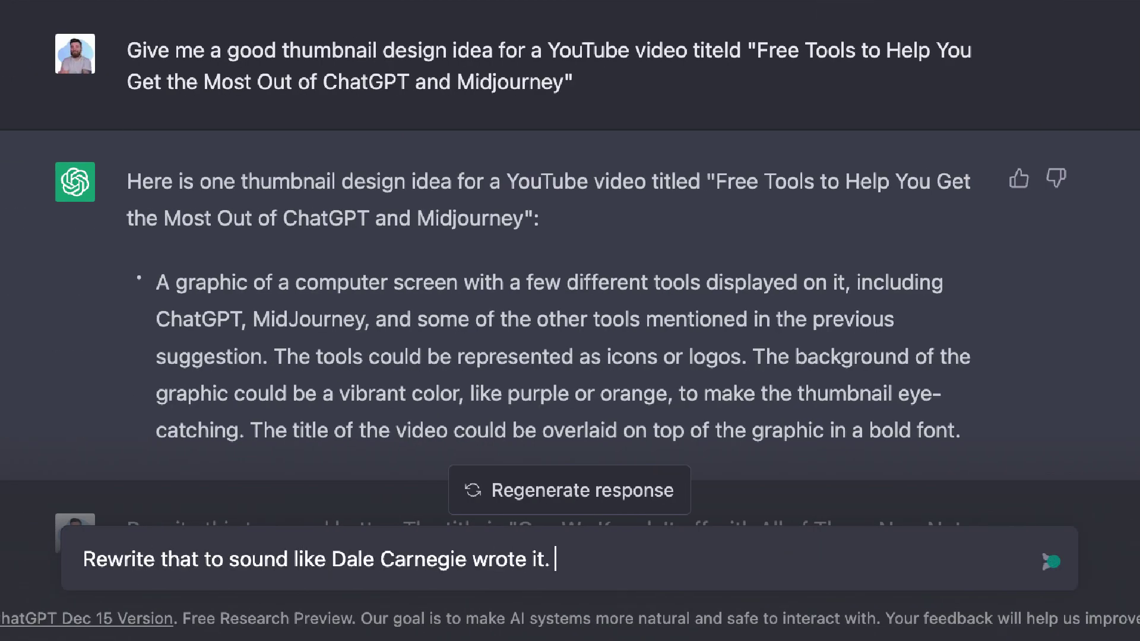
key(Return)
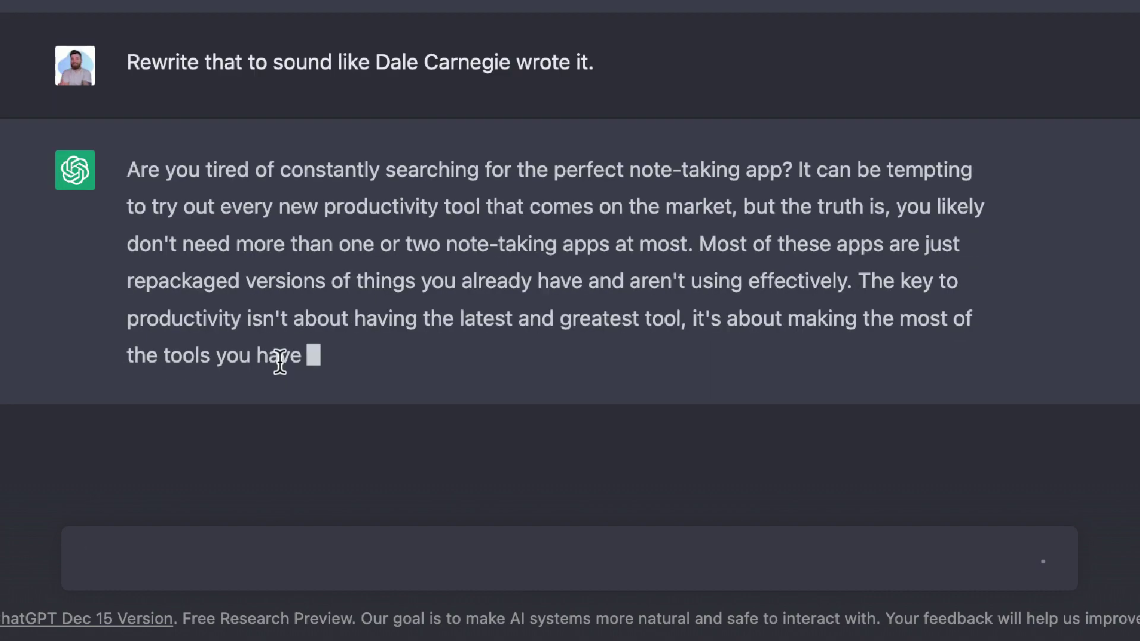
triple_click(279, 362)
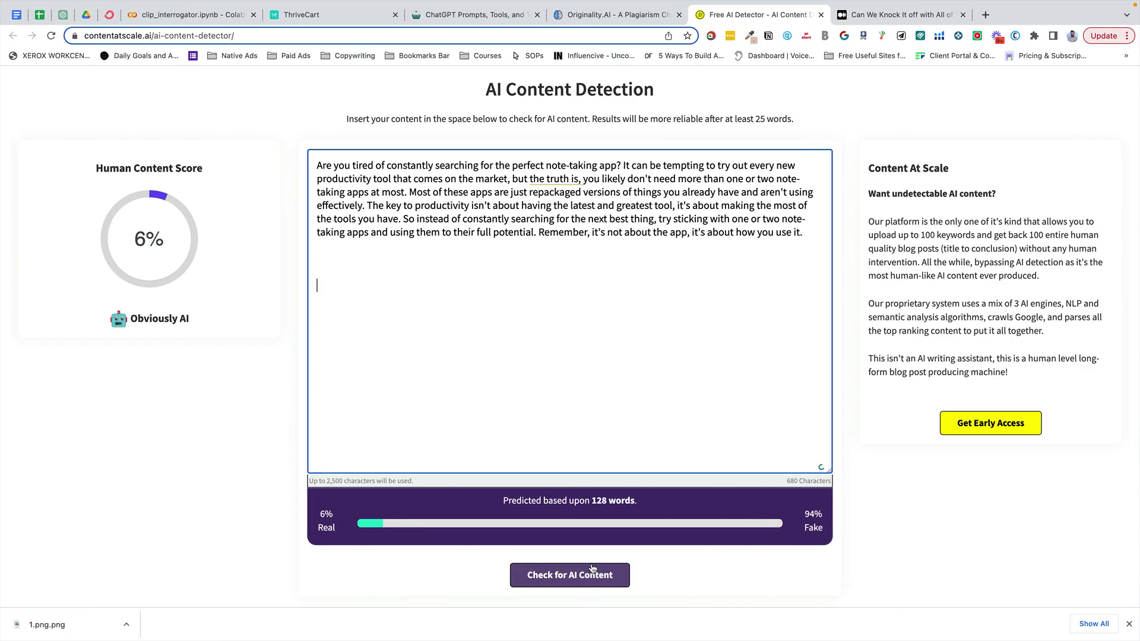
click(589, 556)
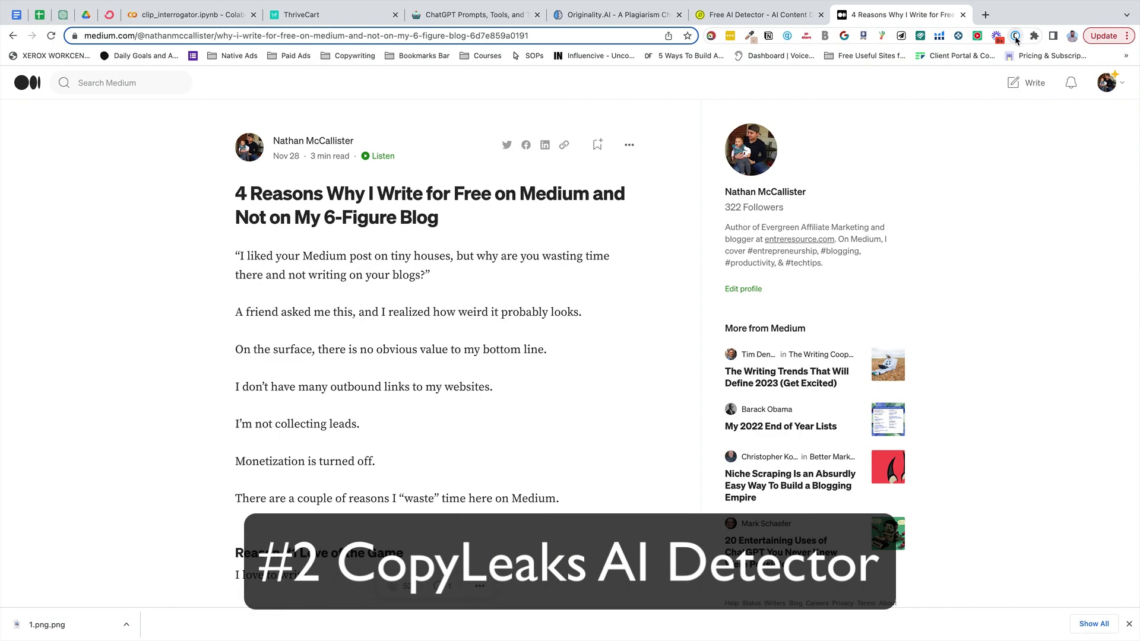
Step: Select the whole Medium article and scan it with the CopyLeaks extension
click(1015, 37)
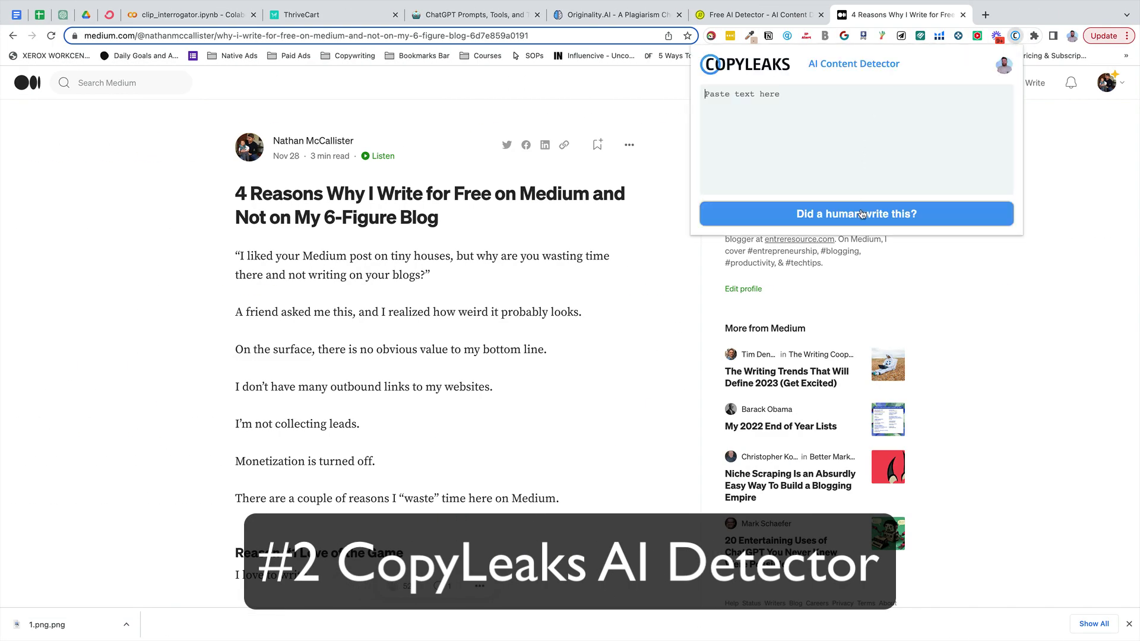
click(249, 223)
drag(242, 195, 508, 277)
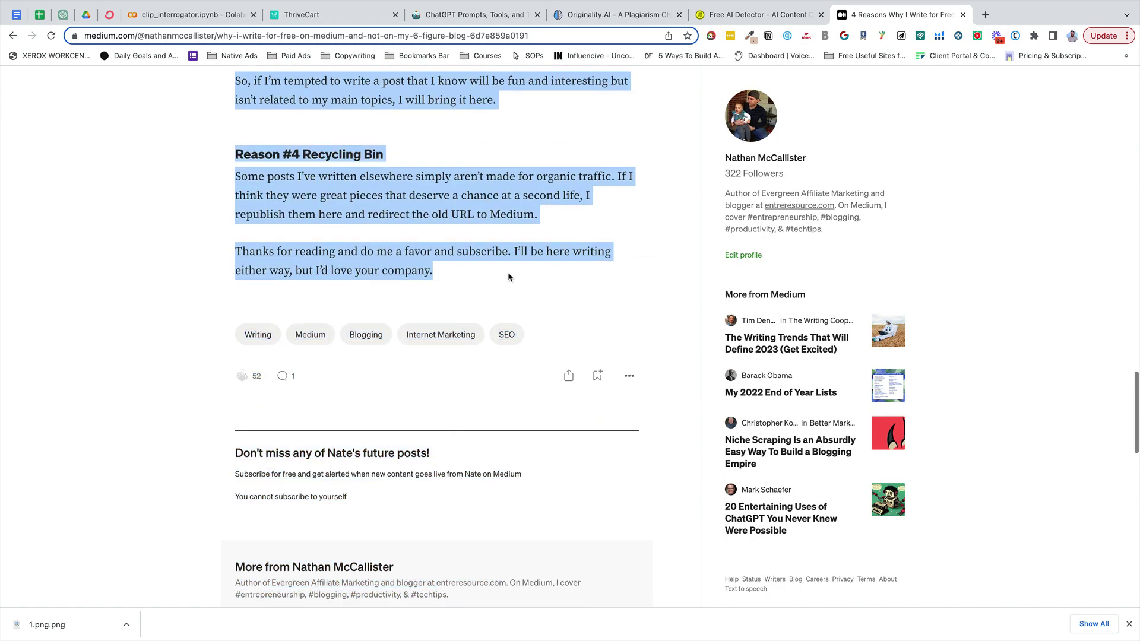
click(1015, 37)
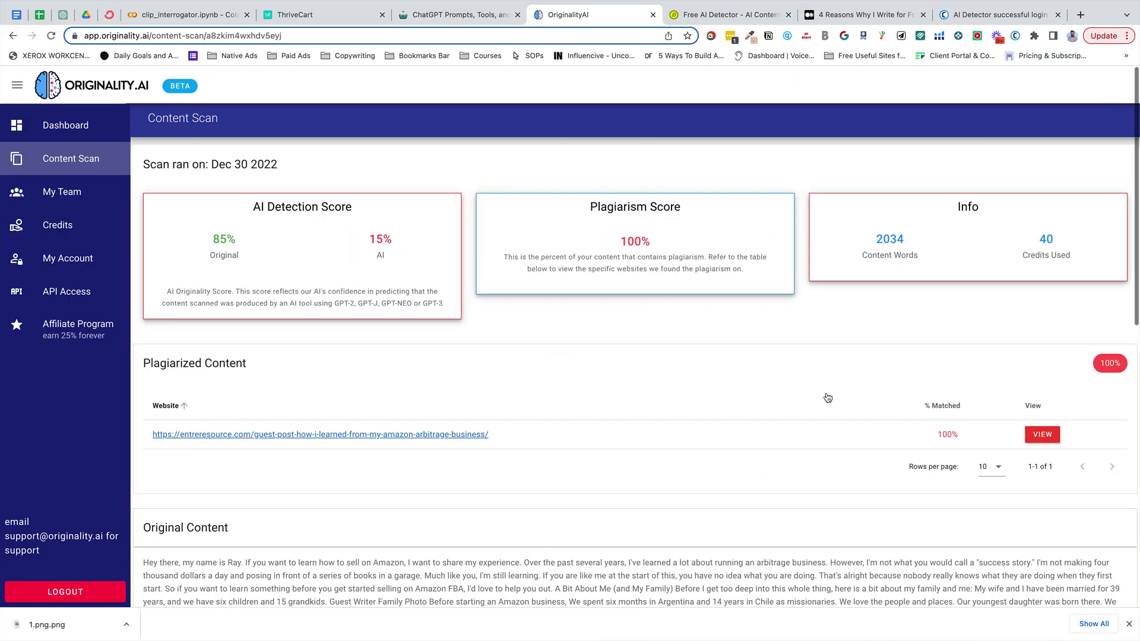
Step: Review the Originality.AI results (85% original, 15% AI, 100% plagiarism), then go to Credits
scroll(828, 398, down, 2)
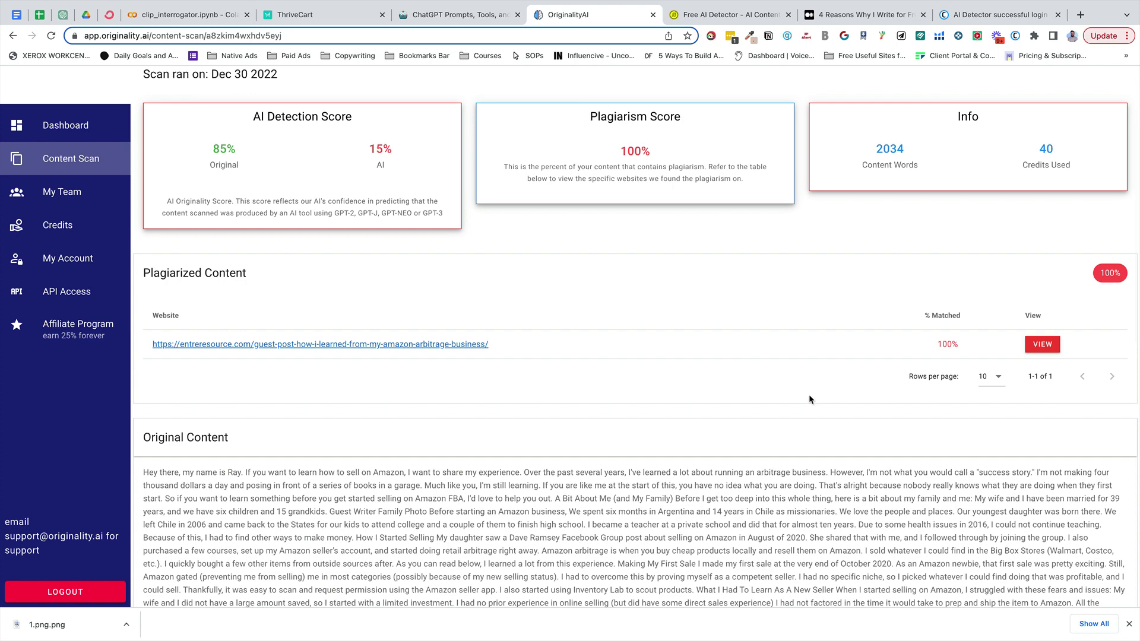
click(57, 225)
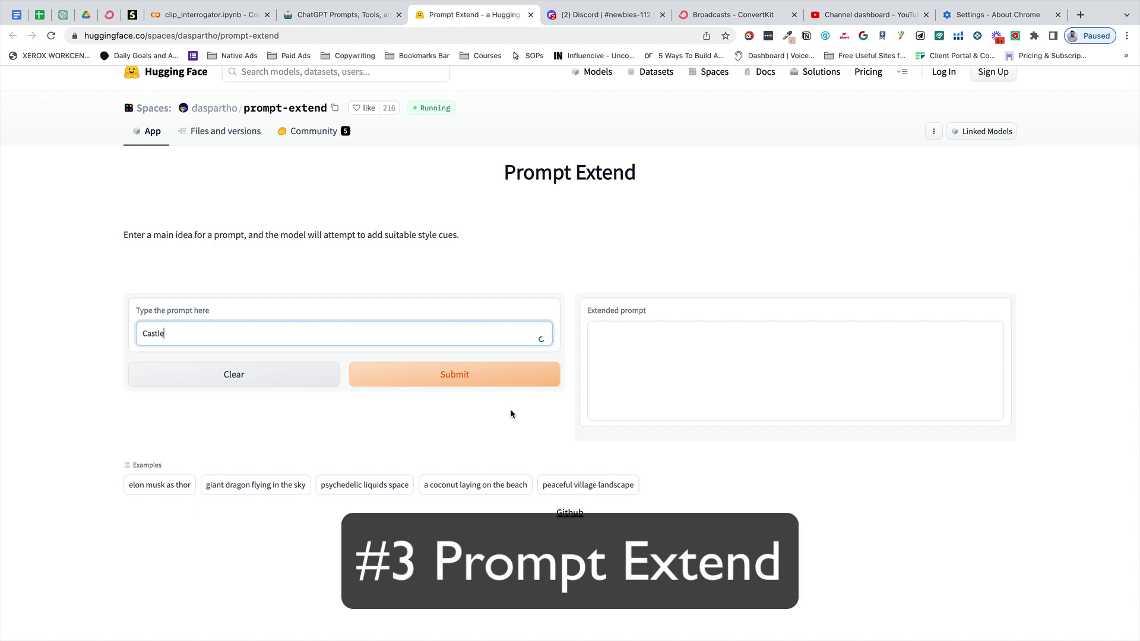
Step: Extend the 'Castle' prompt in Prompt Extend, take the result, and begin '/imagin' in Midjourney's newbies-112 channel
click(440, 379)
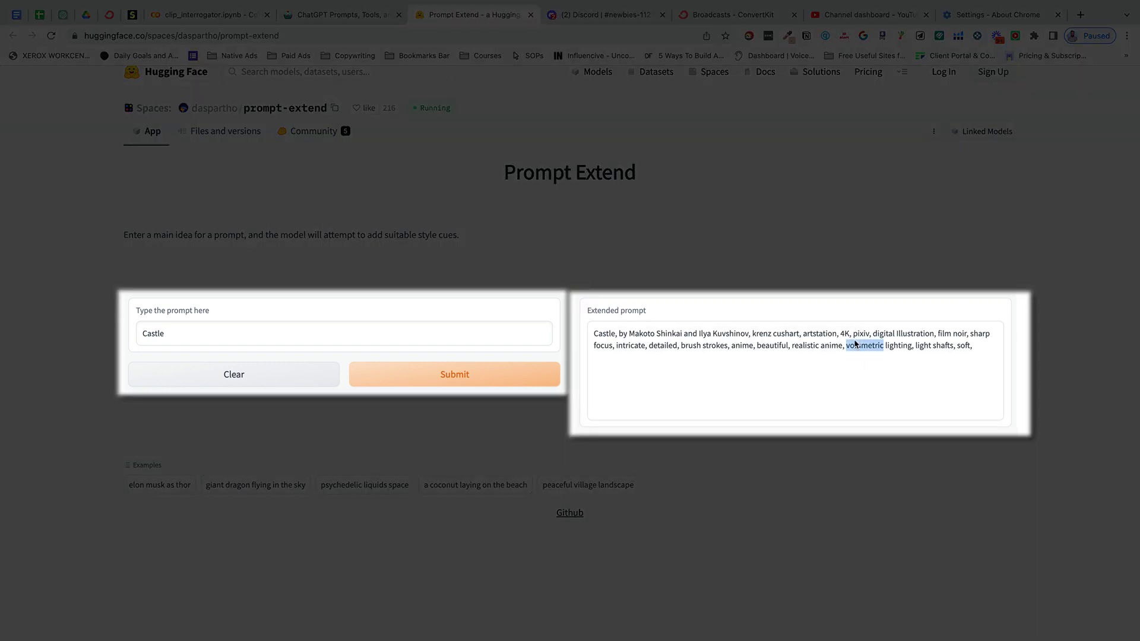
triple_click(854, 343)
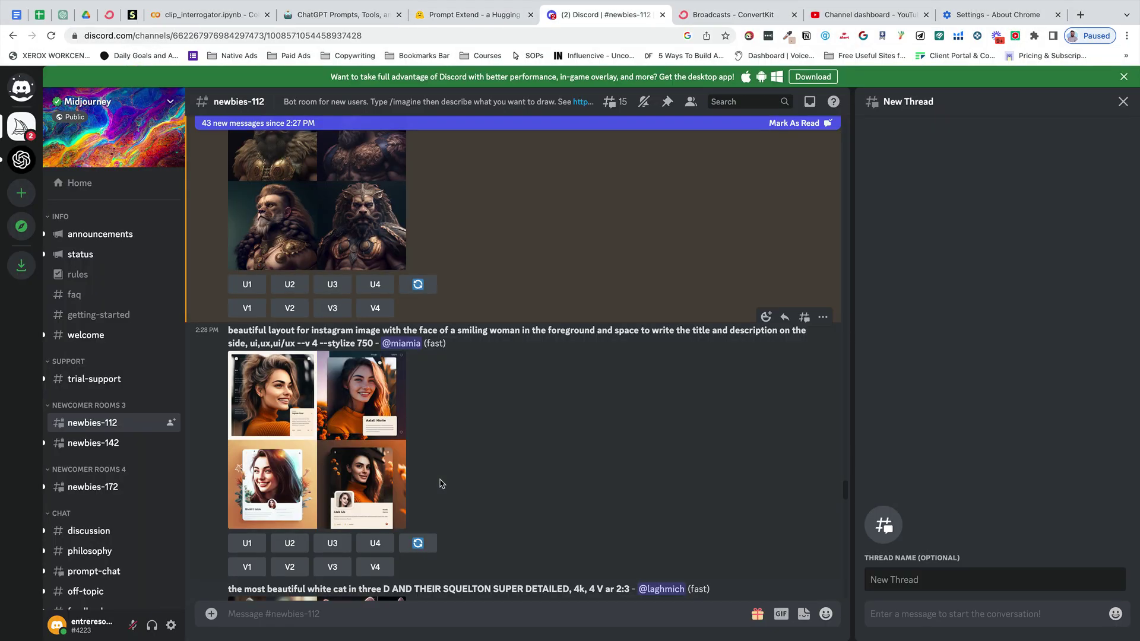
click(599, 15)
text(/imagine)
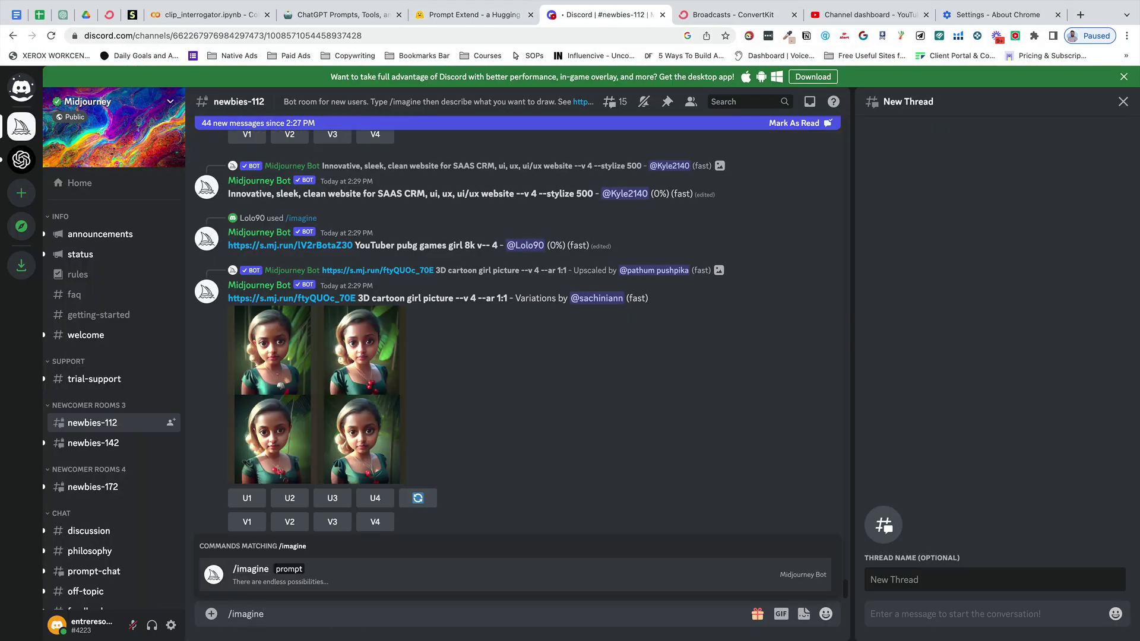
Step: Submit the extended Castle prompt to Midjourney via /imagine
key(Tab)
key(ctrl+v)
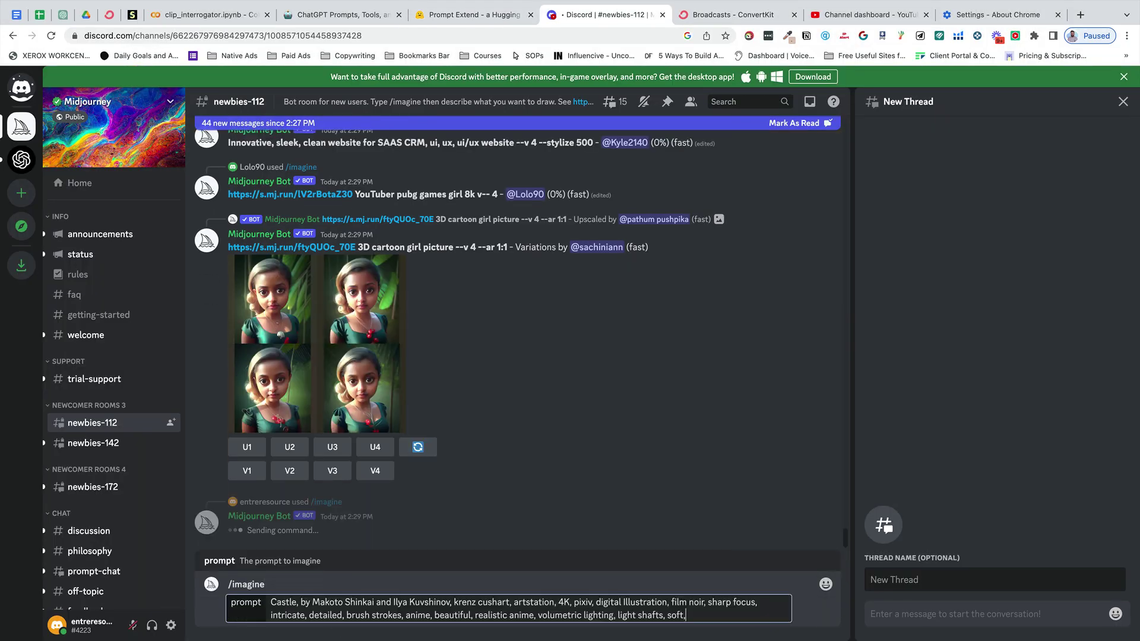
key(Return)
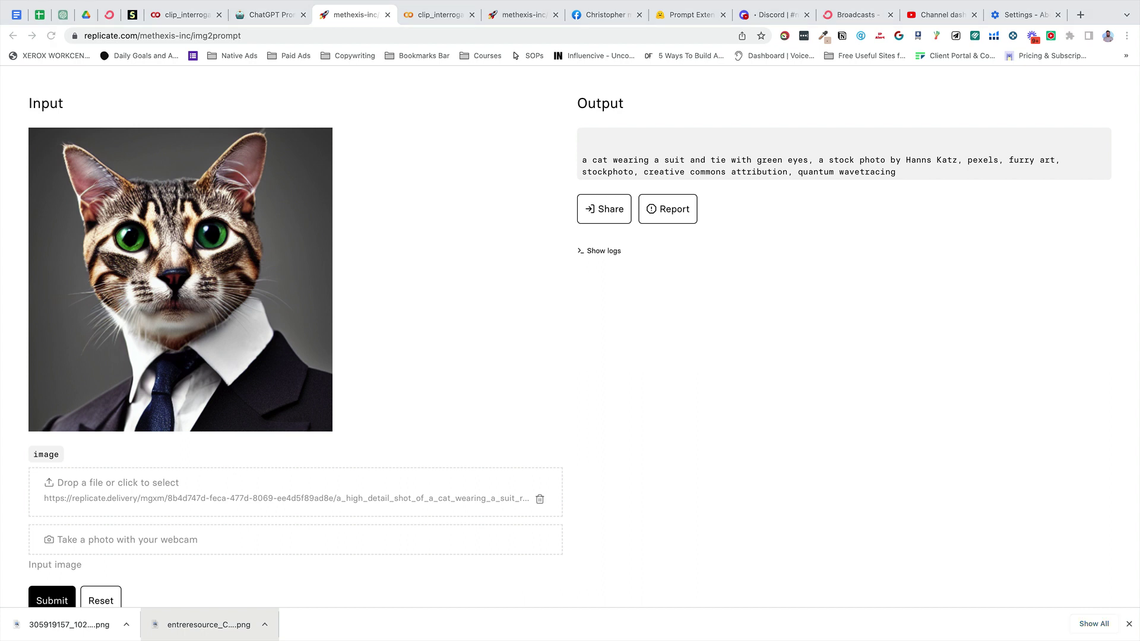
Step: Load 2022-12-30_14-25-58.png as img2prompt's input and submit a prediction
key(Return)
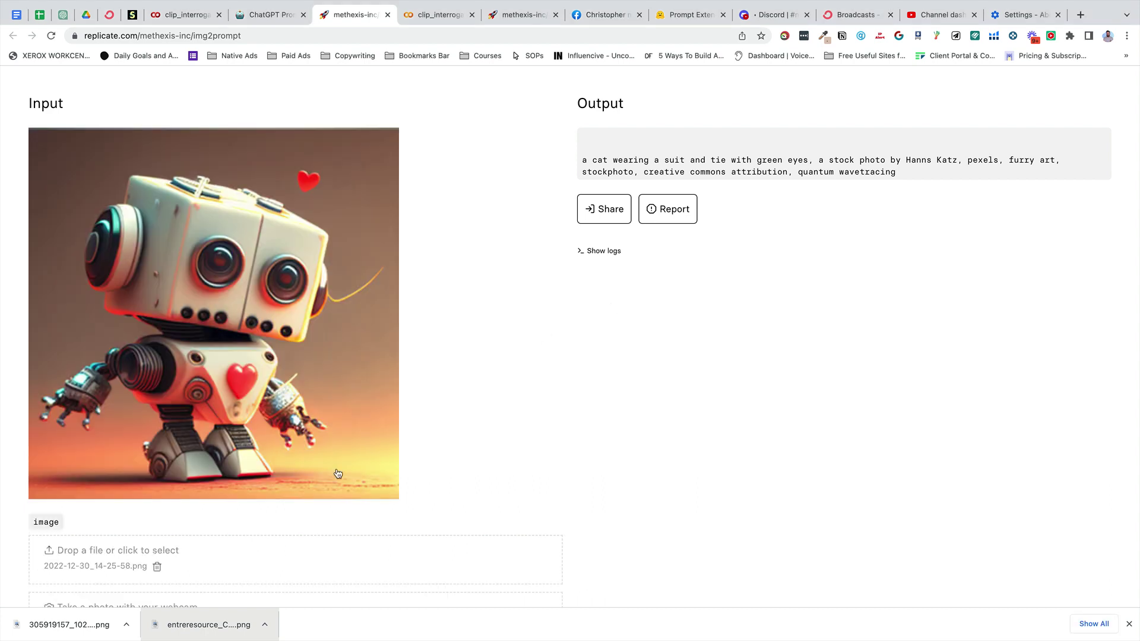
scroll(300, 460, down, 3)
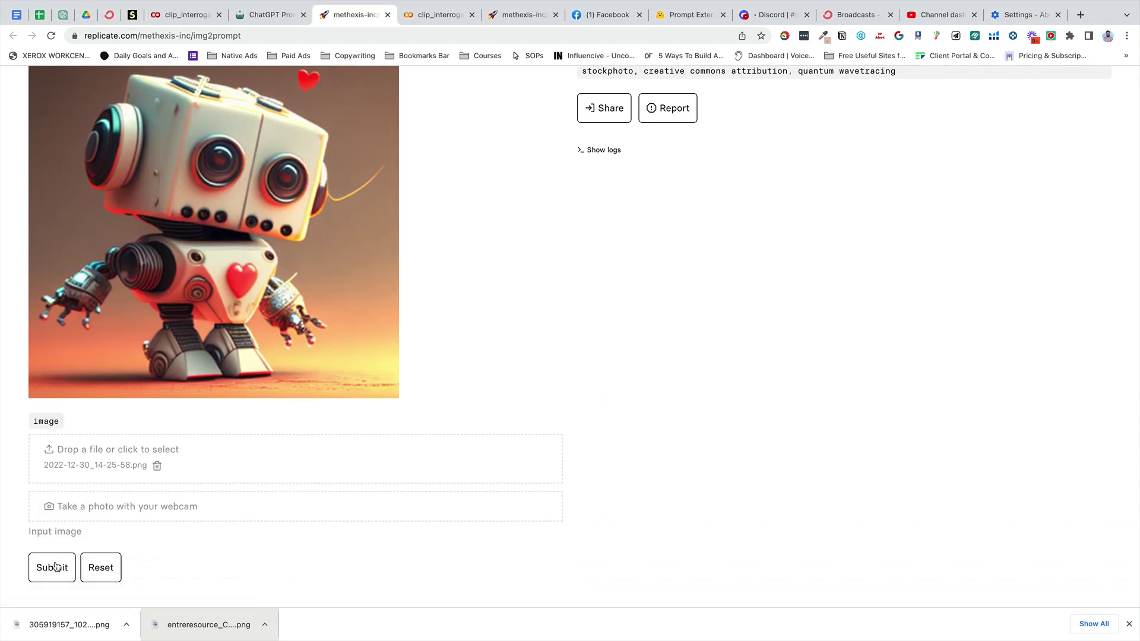
click(54, 566)
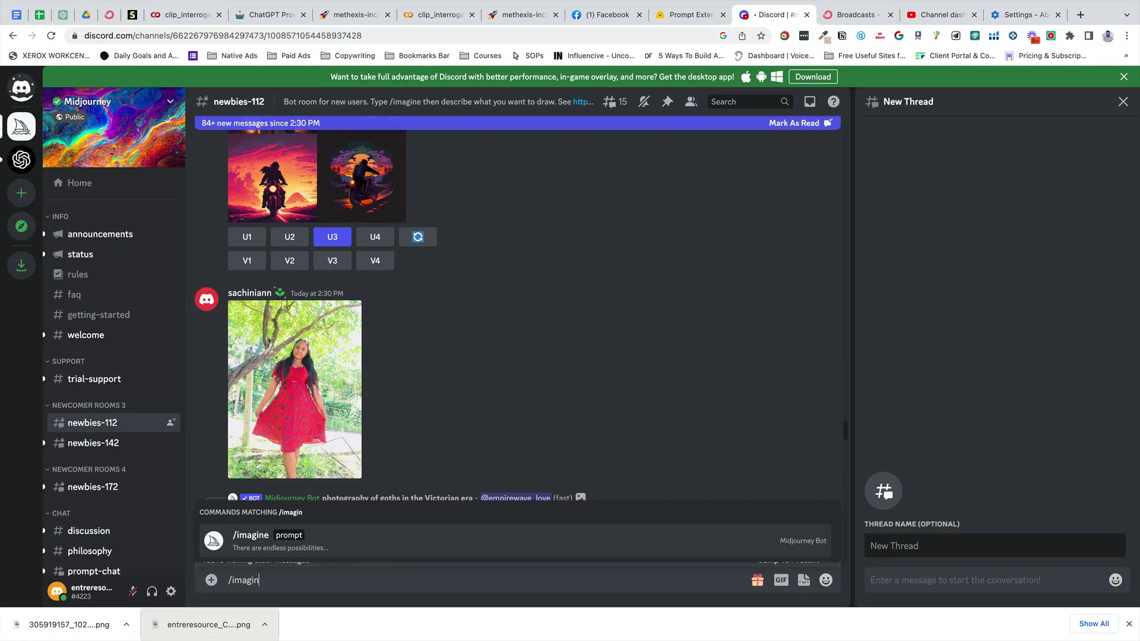
Step: Send the img2prompt-generated robot prompt to Midjourney with /imagine
key(Tab)
key(super+v)
key(Return)
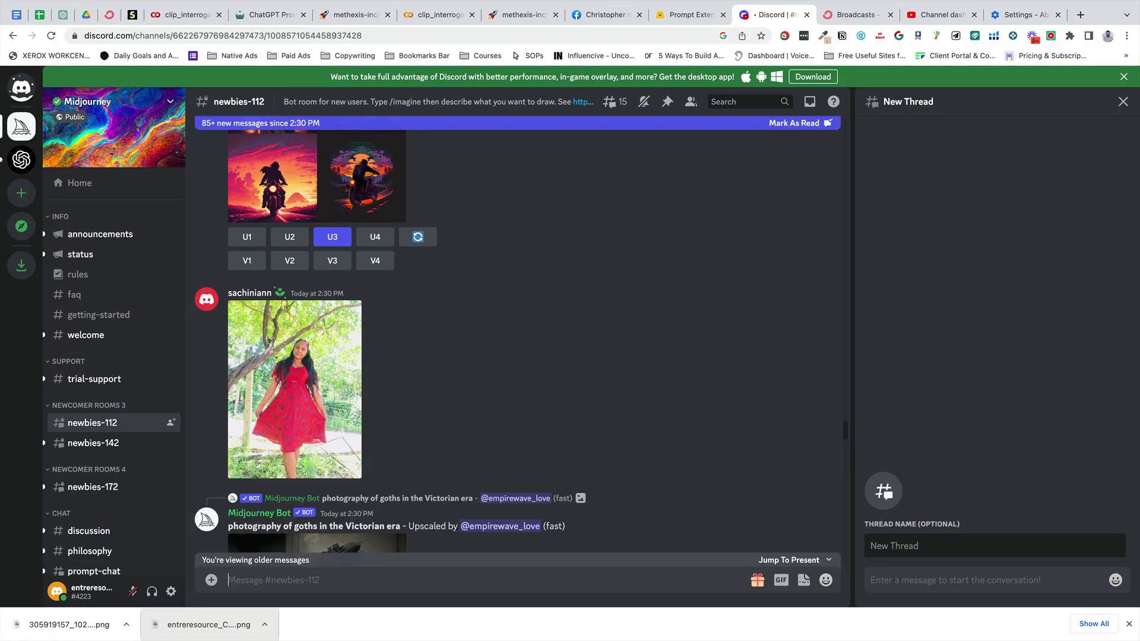
scroll(427, 445, down, 4)
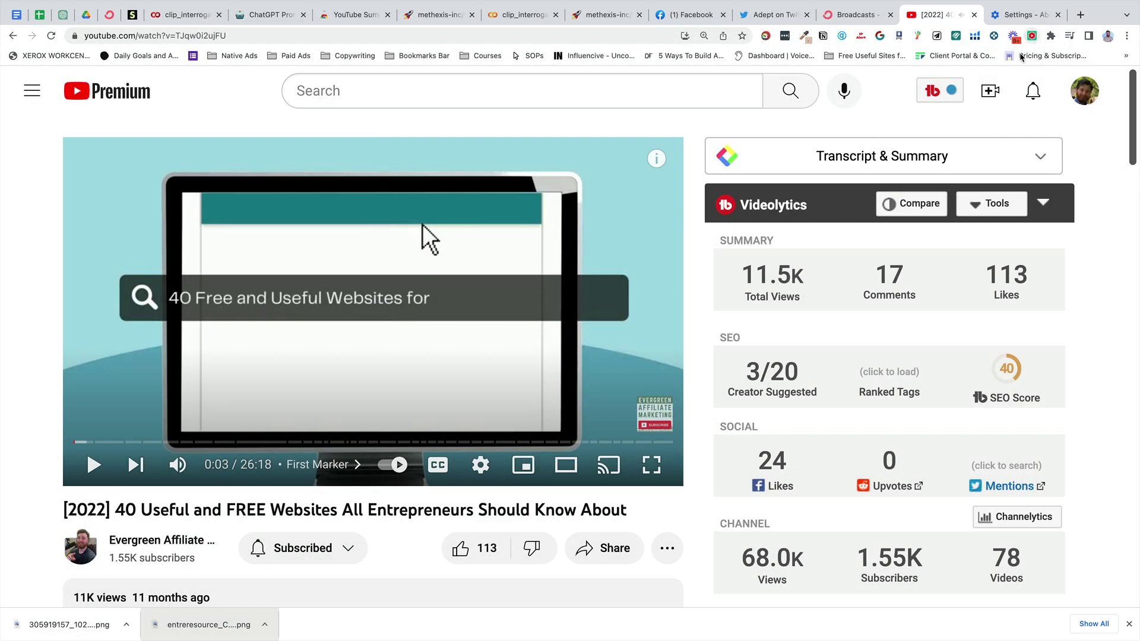
Step: Expand the video's Transcript & Summary panel and send the transcript to ChatGPT for an AI summary
click(968, 155)
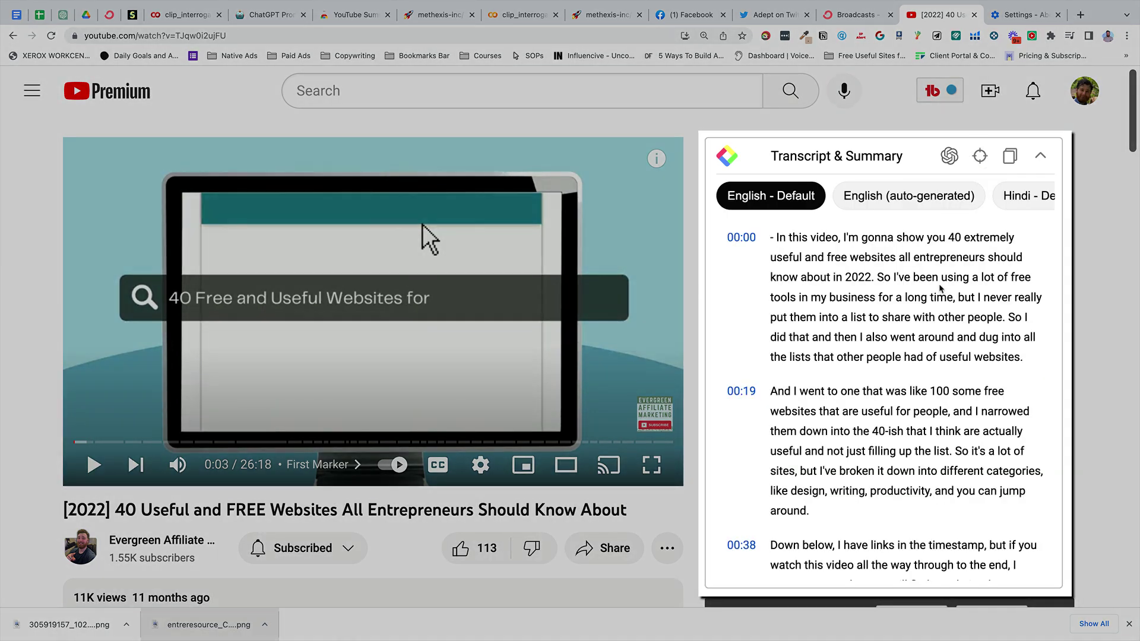
scroll(944, 196, right, 1)
click(949, 157)
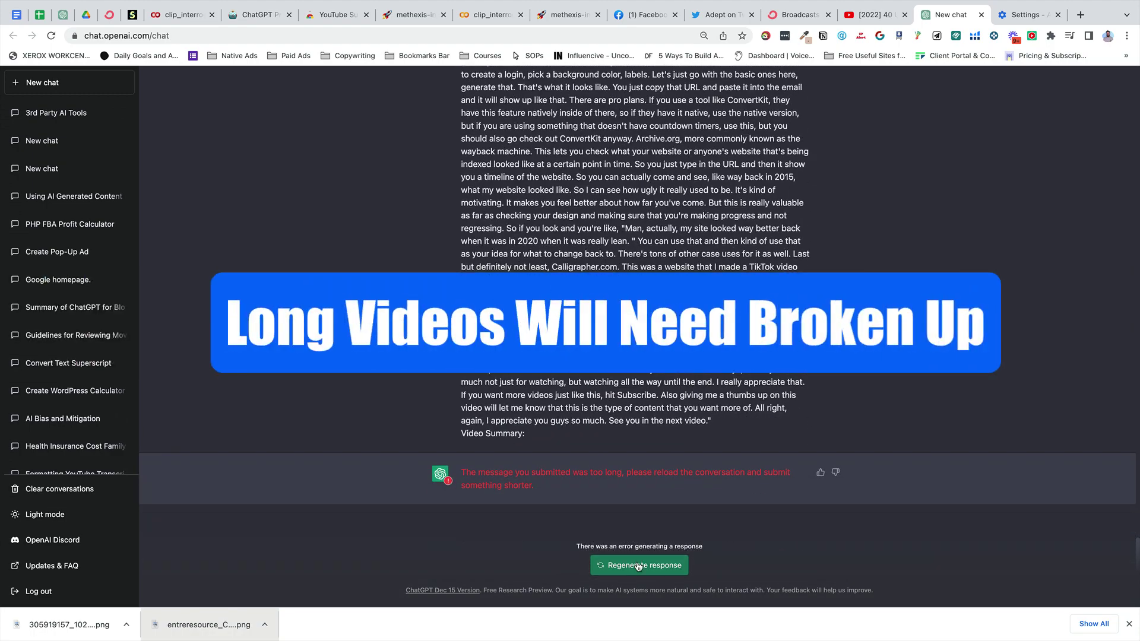
Step: Shorten the too-long transcript prompt by deleting everything from 08:28 onward
click(639, 565)
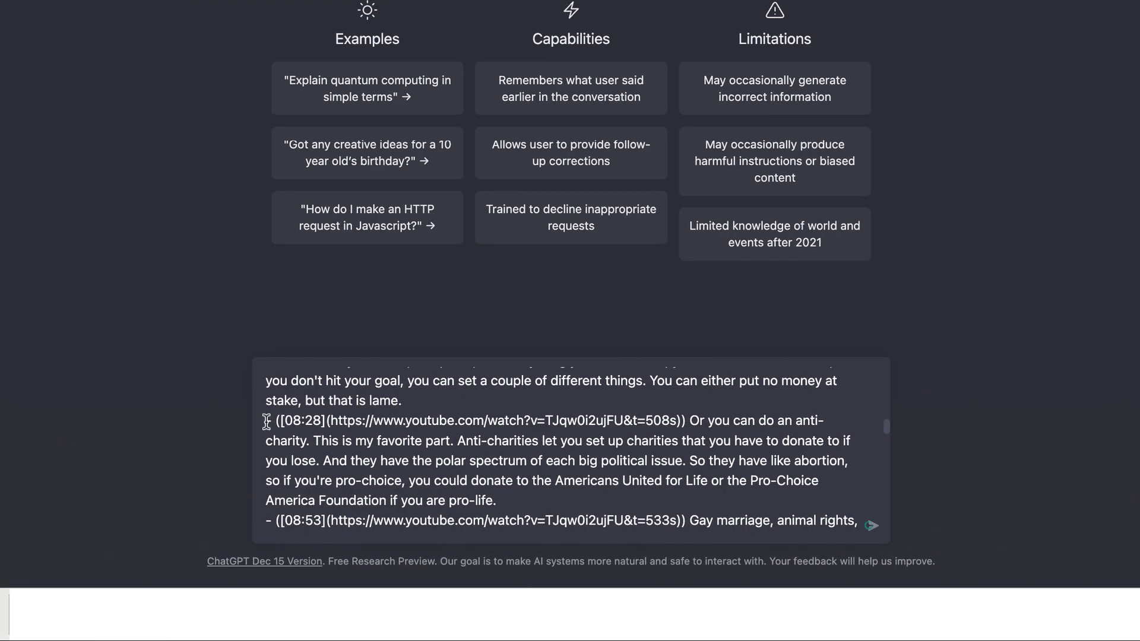
click(266, 422)
key(super+shift+Down)
key(BackSpace)
Step: Ask ChatGPT to 'Summarize This with bullet points', then 'Turn this into a blog post with headings'
key(super+Up)
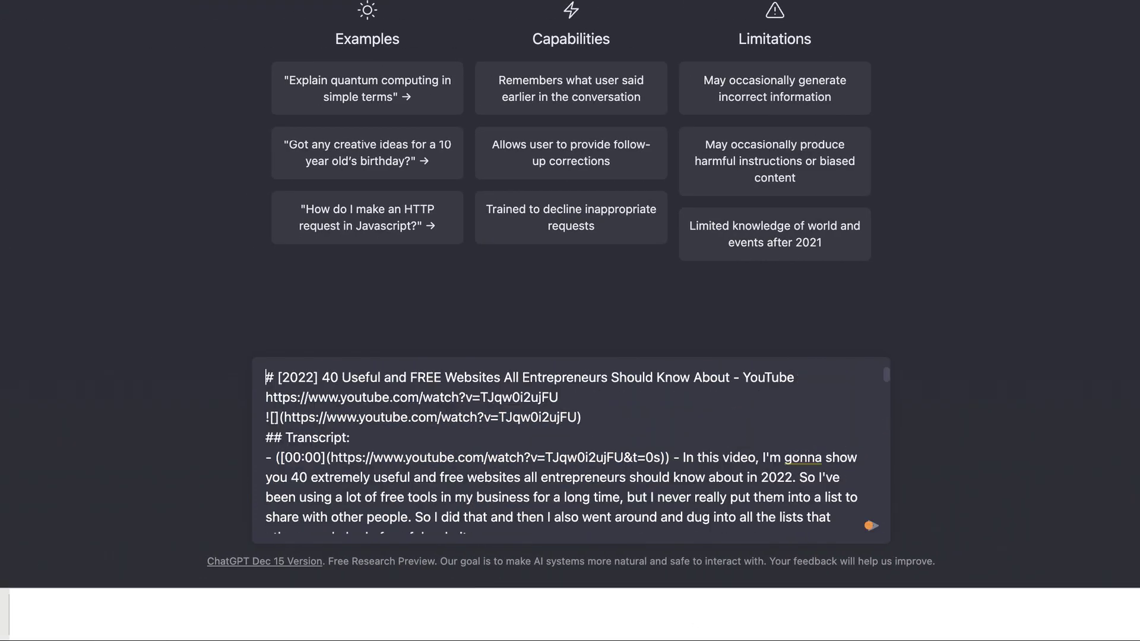
text(Summarize )
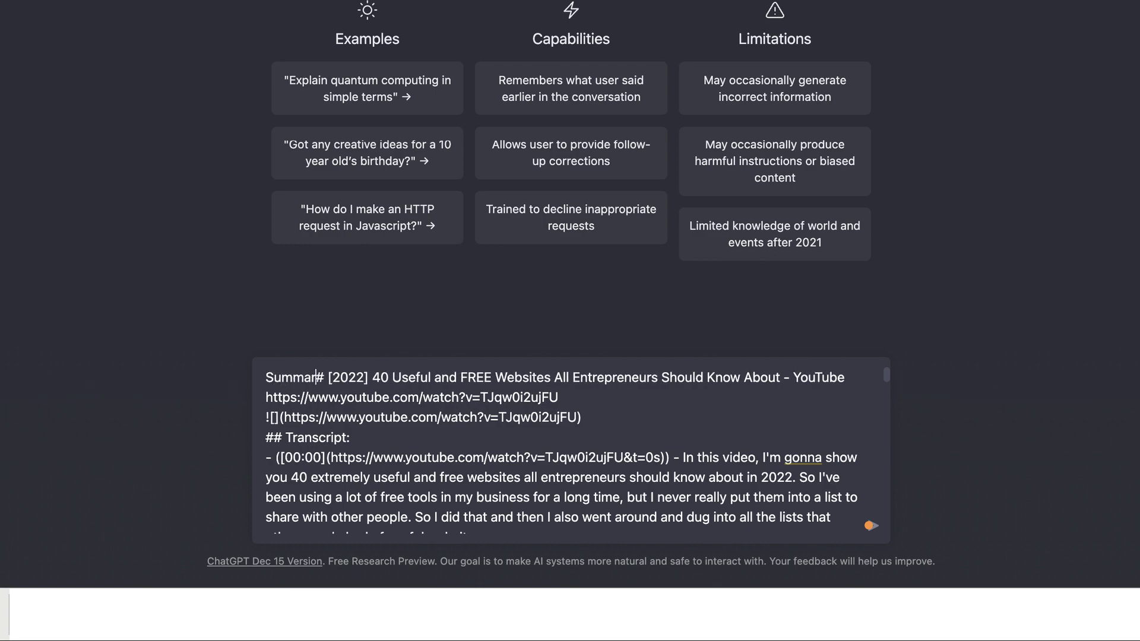
text(This with bullet points)
key(Return)
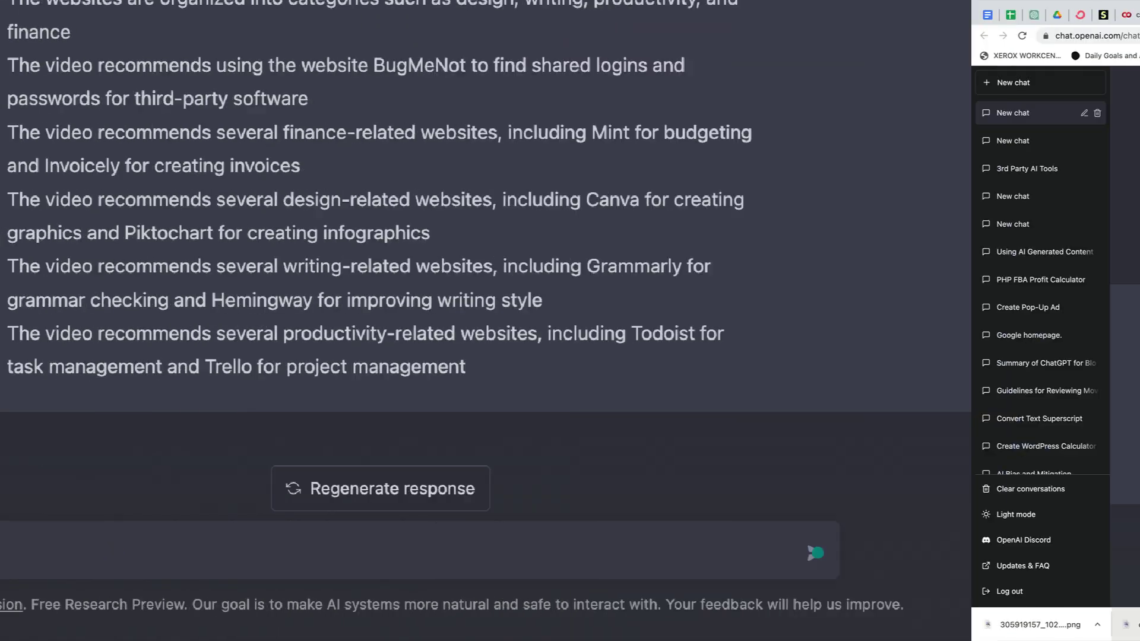
text(Turn this into a blog post with headings)
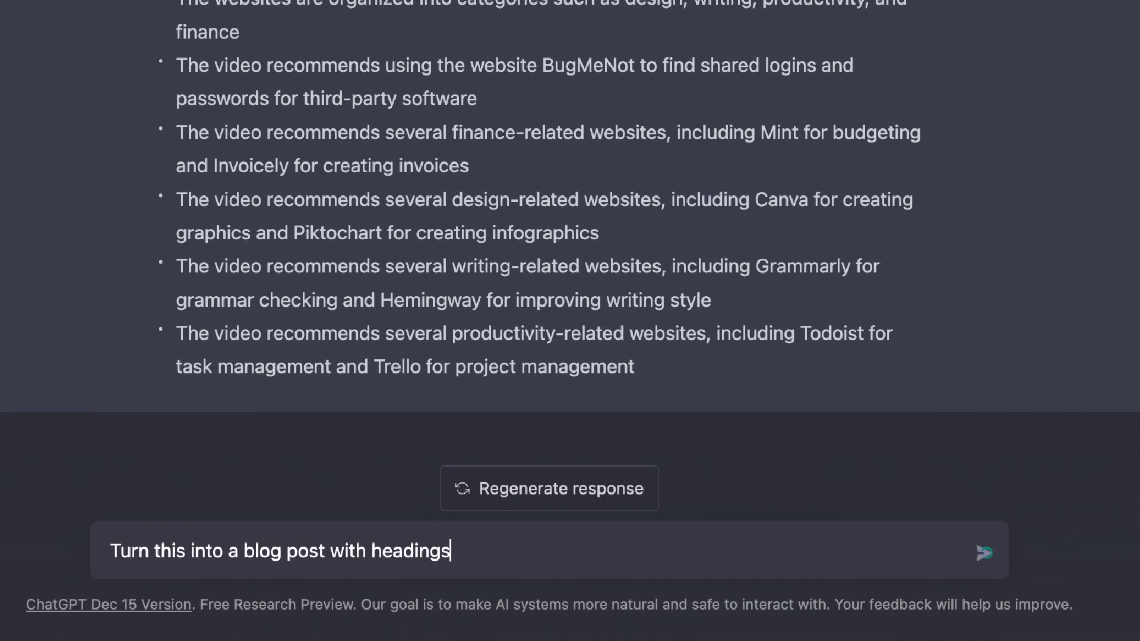
key(Return)
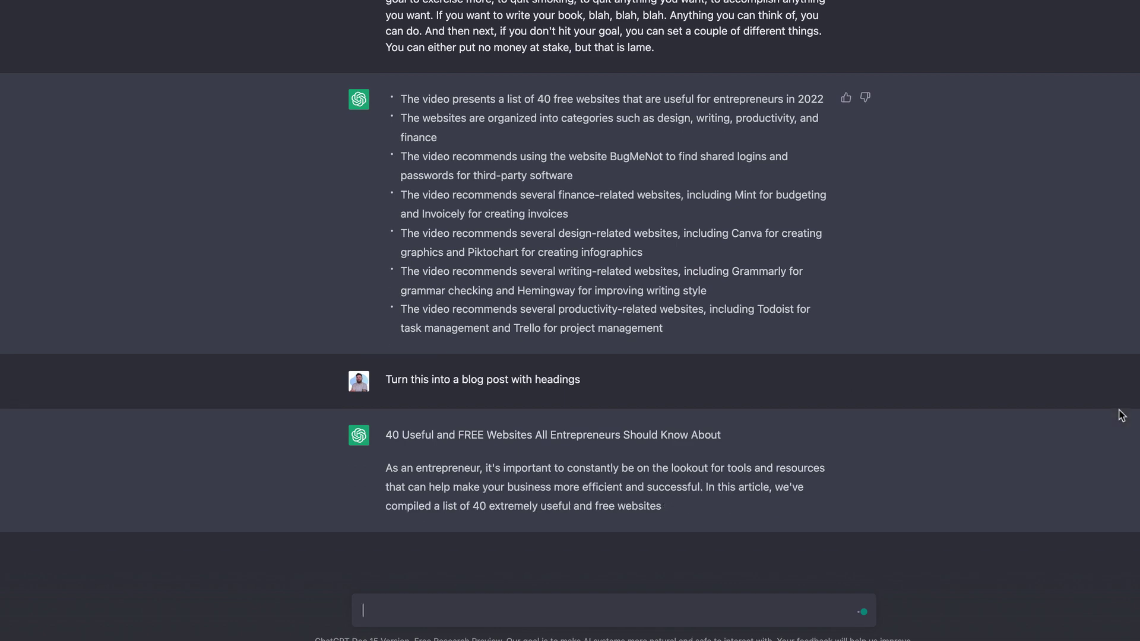